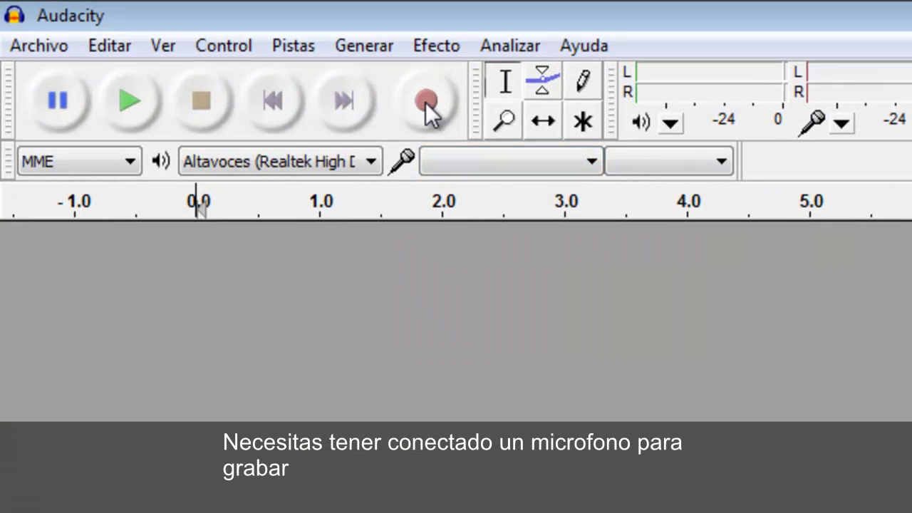
- Import the Kalimba audio file into the empty project
click(57, 51)
mouse_move(100, 397)
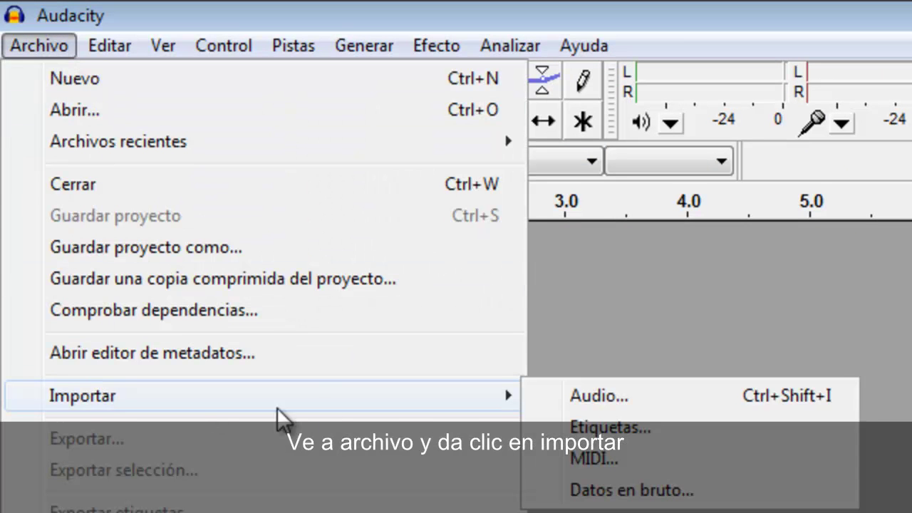
click(574, 399)
click(308, 366)
click(610, 481)
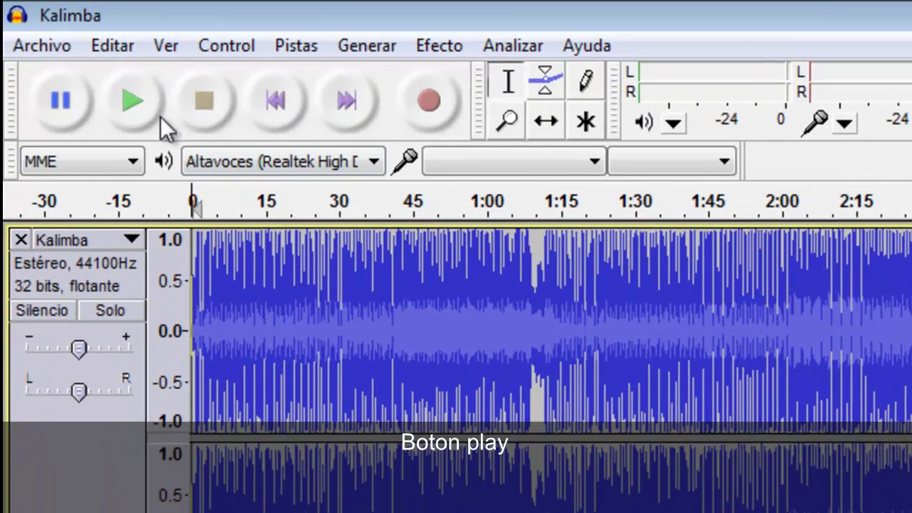
- Play the Kalimba track briefly and stop it, and jump to the track's end and back to its start
click(149, 101)
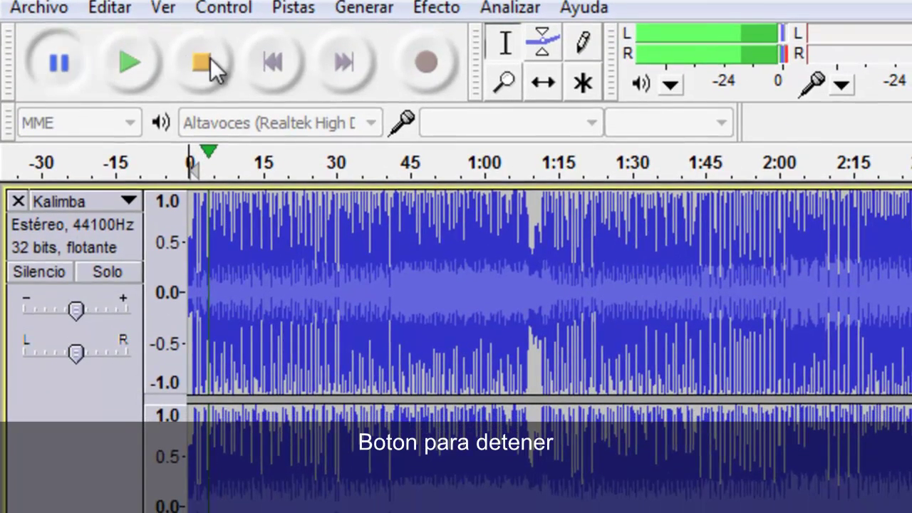
click(211, 58)
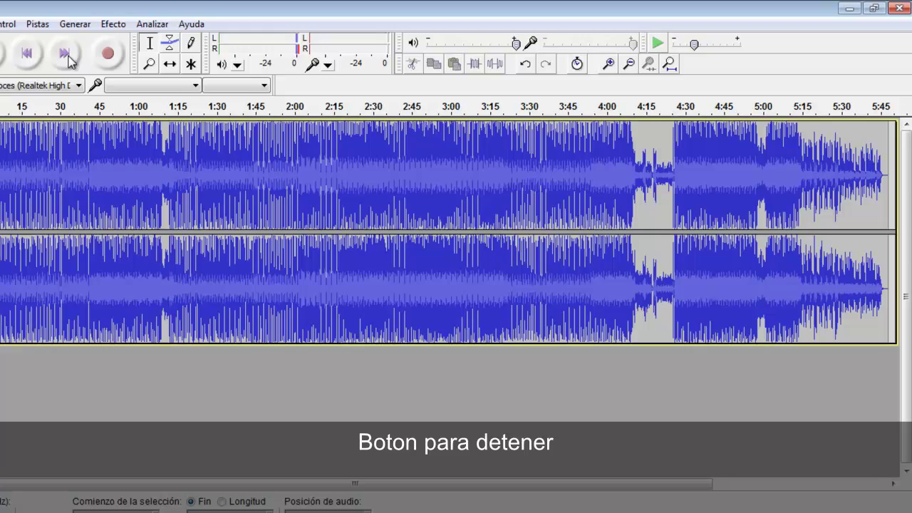
click(65, 54)
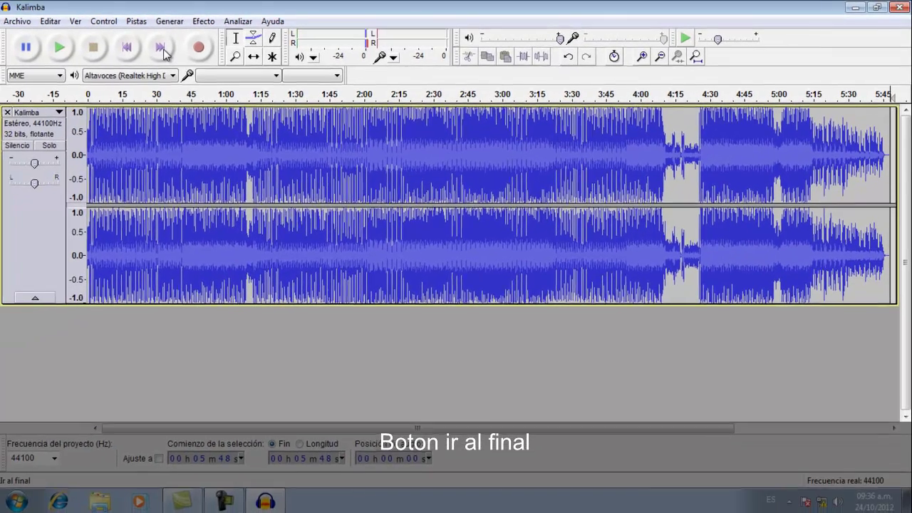
click(127, 47)
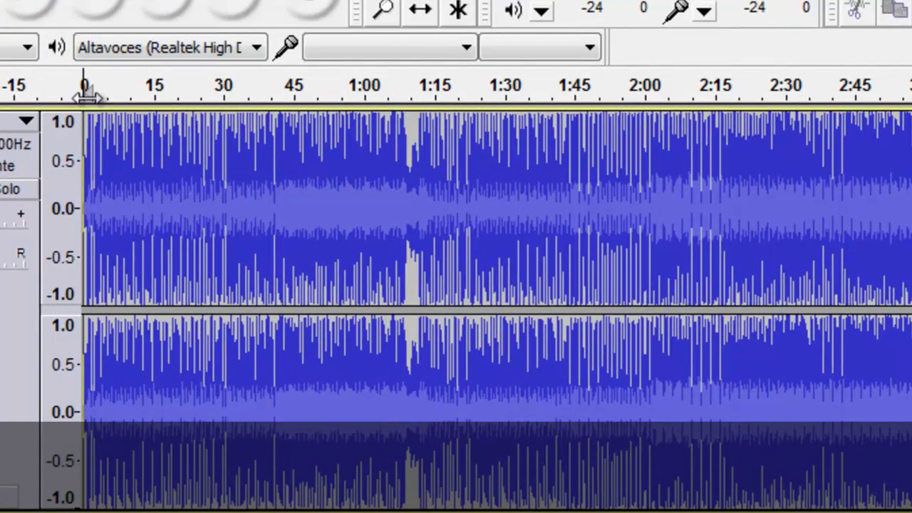
- Cut a section from the first minute of the Kalimba track and paste it after the track's end, at about 5:10
drag(86, 93, 316, 95)
drag(130, 143, 275, 158)
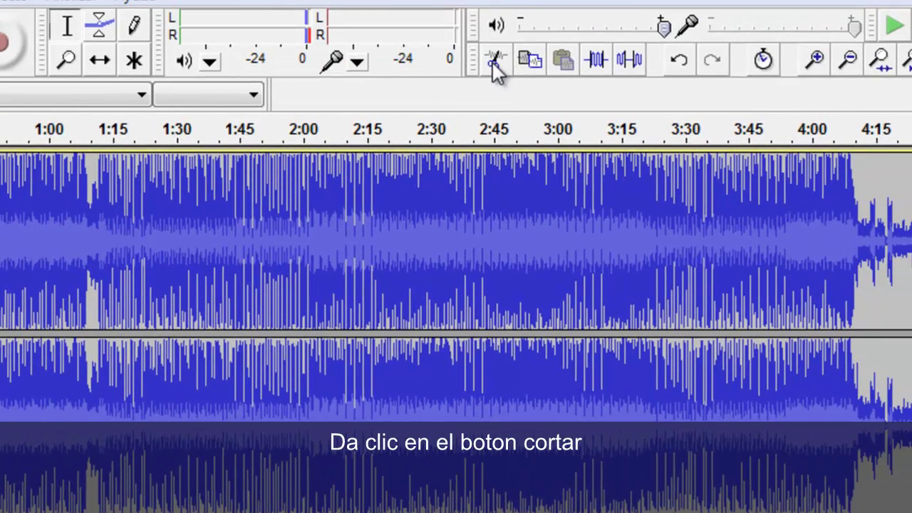
click(493, 63)
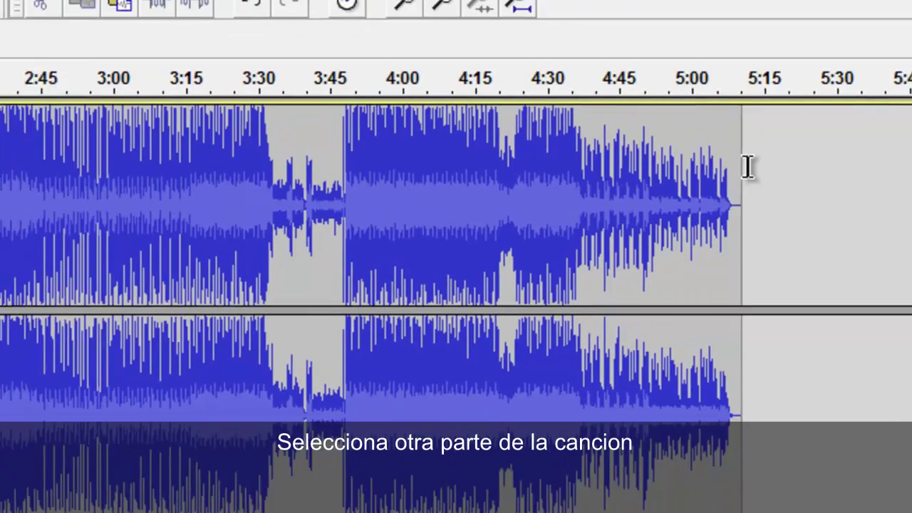
drag(682, 164, 788, 164)
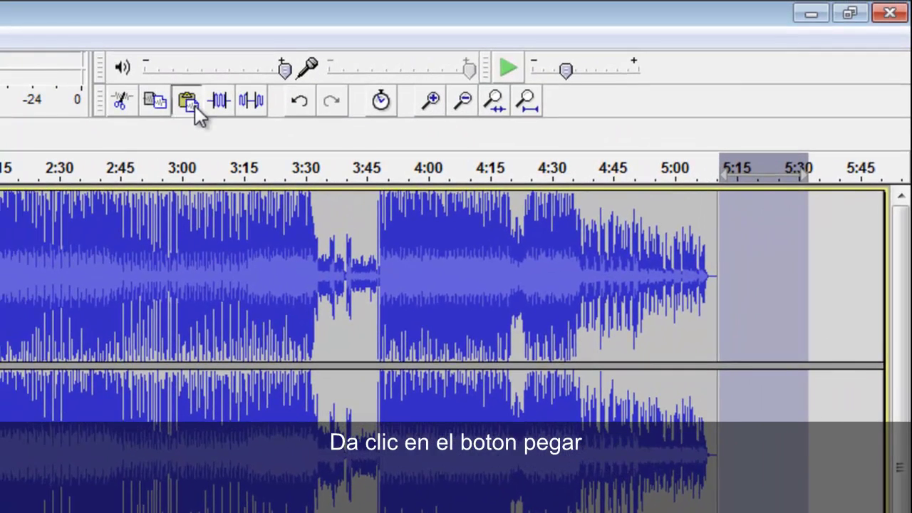
click(187, 101)
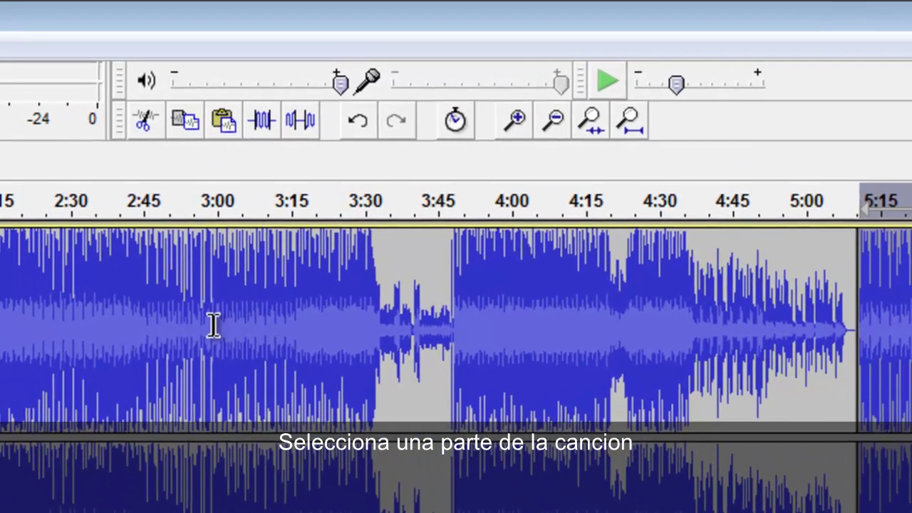
- Copy the Kalimba section from about 2:34 to 2:59 and paste it over the section from about 3:00 to 3:21
drag(189, 284, 84, 297)
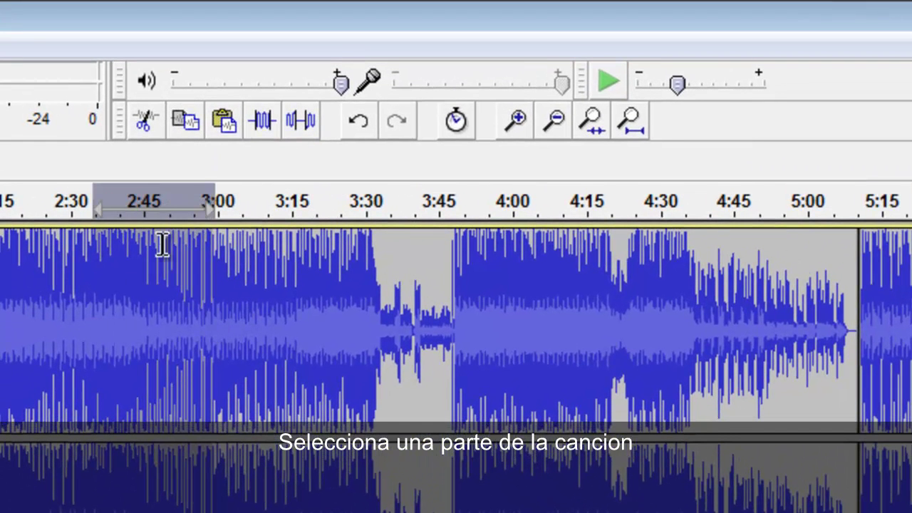
click(176, 122)
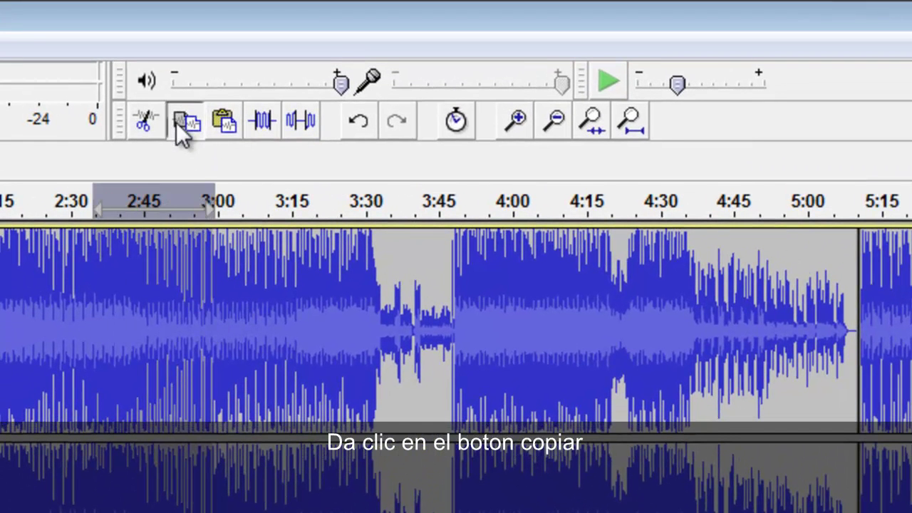
click(232, 285)
drag(232, 286, 320, 292)
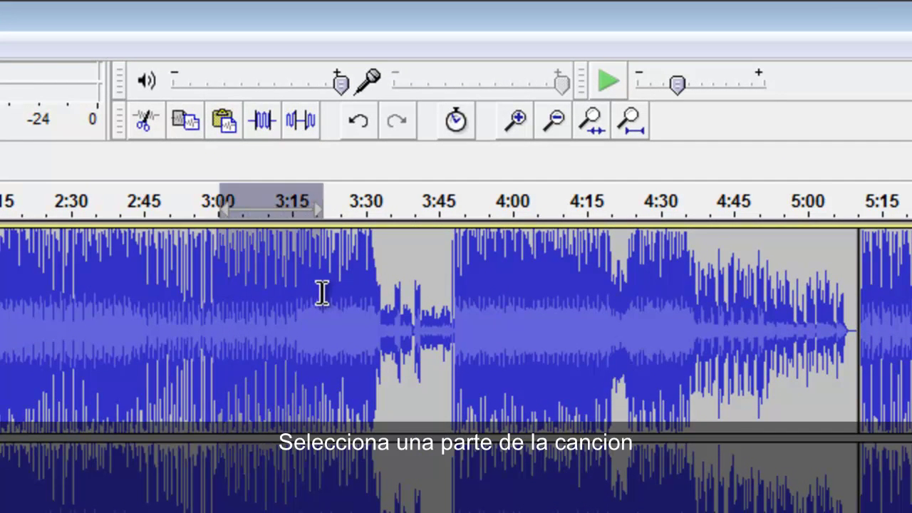
click(226, 124)
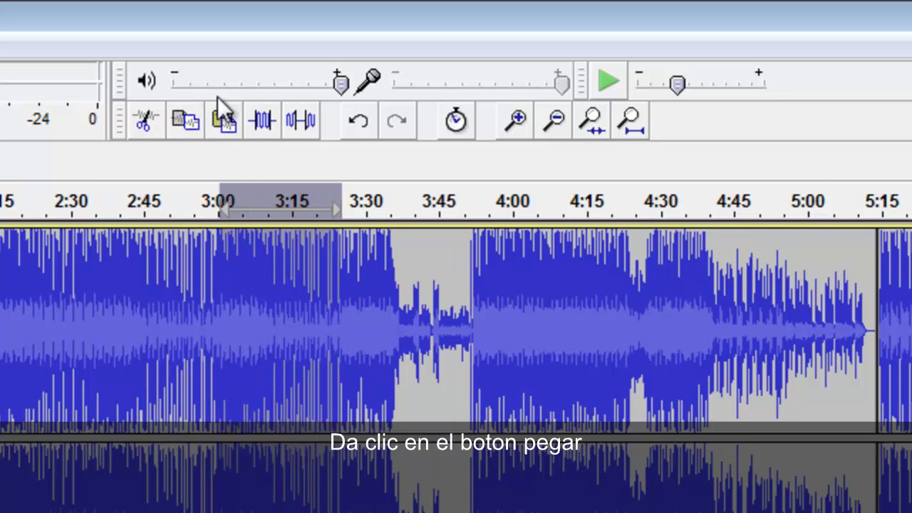
- Check the output volume control, and zoom the timeline in two levels and back out
mouse_move(343, 89)
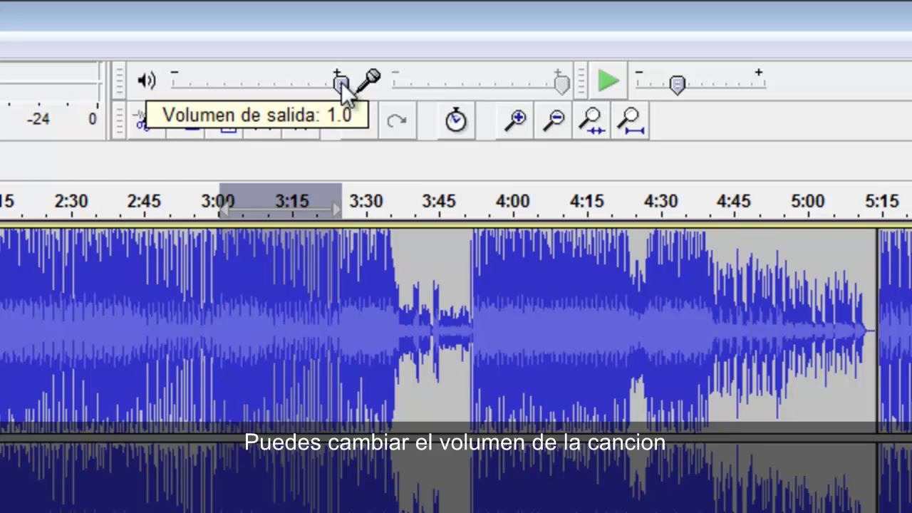
mouse_move(341, 87)
mouse_down()
mouse_move(260, 93)
mouse_move(330, 100)
mouse_move(255, 85)
mouse_move(175, 106)
mouse_move(350, 98)
mouse_up()
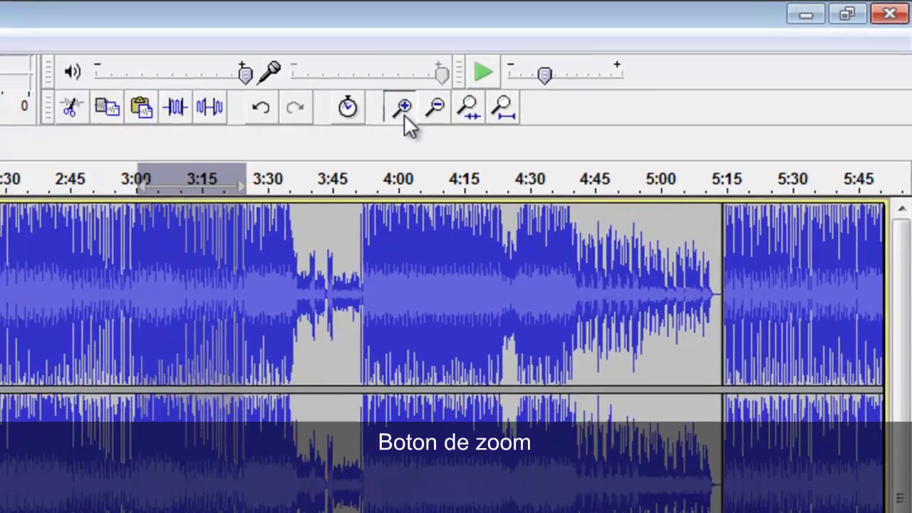
click(340, 121)
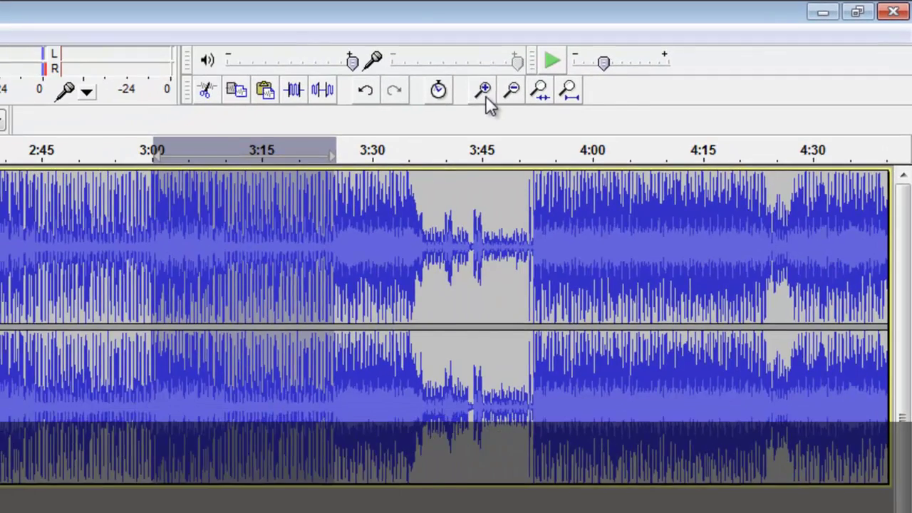
click(339, 121)
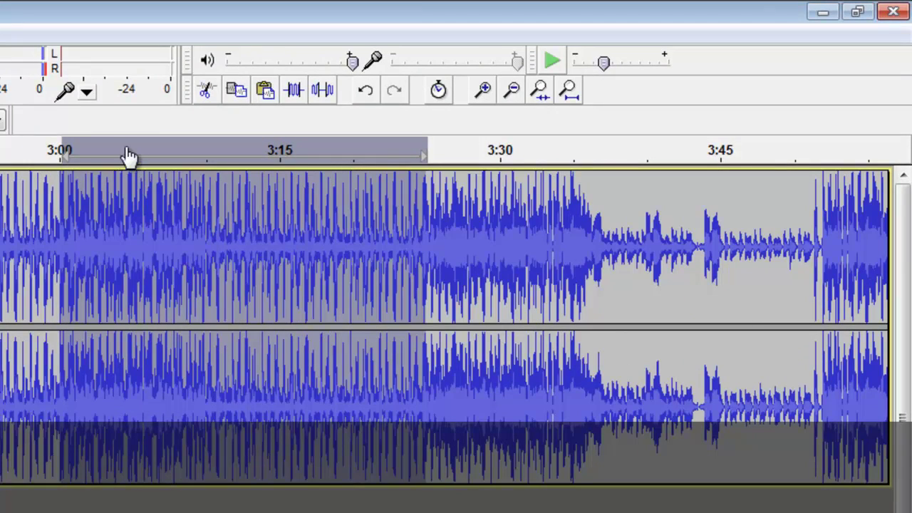
click(511, 94)
click(511, 95)
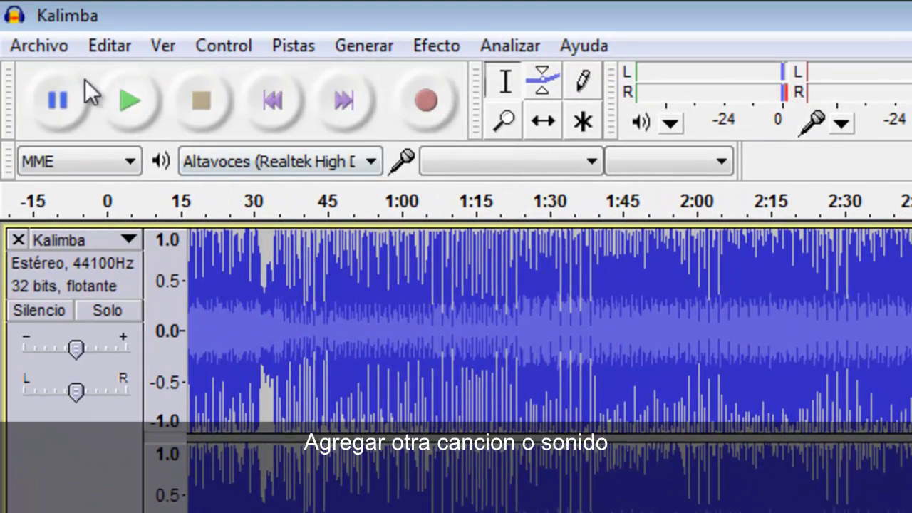
- Import the Sleep Away audio file from the Música de muestra folder as a second track
click(37, 48)
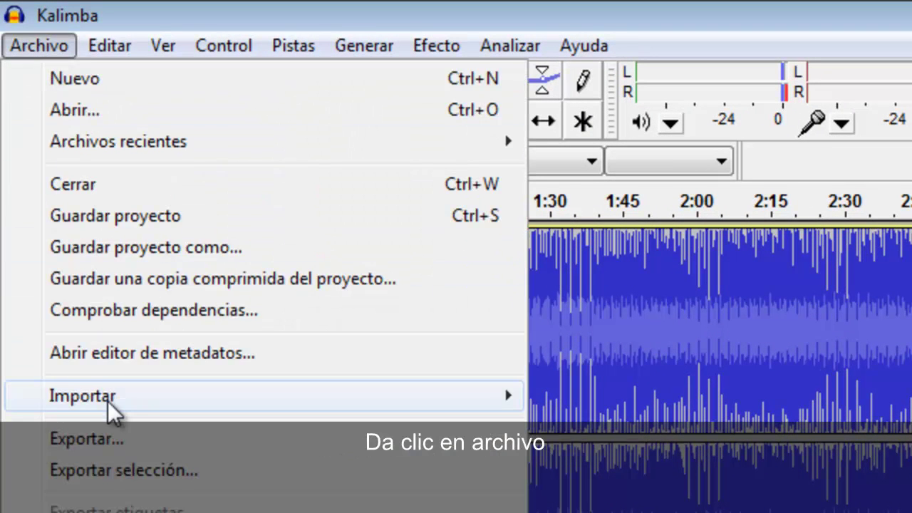
mouse_move(110, 412)
click(553, 400)
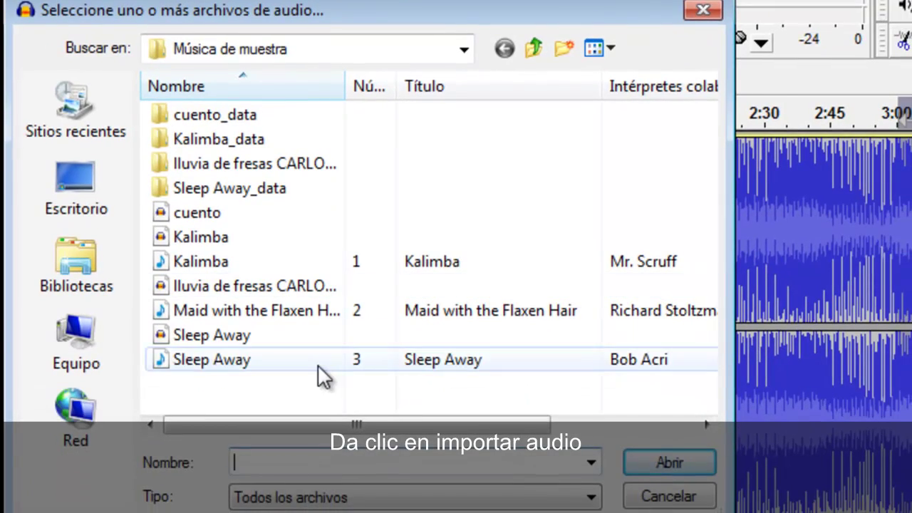
click(318, 364)
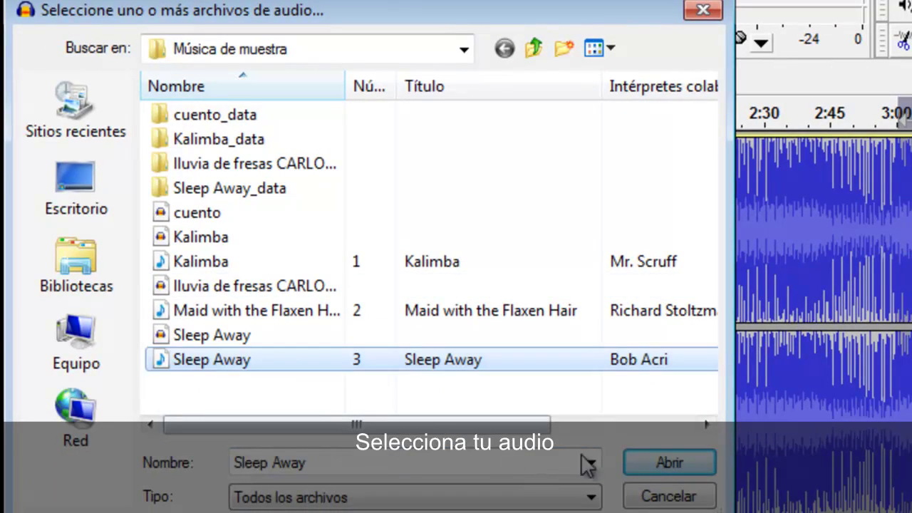
click(669, 462)
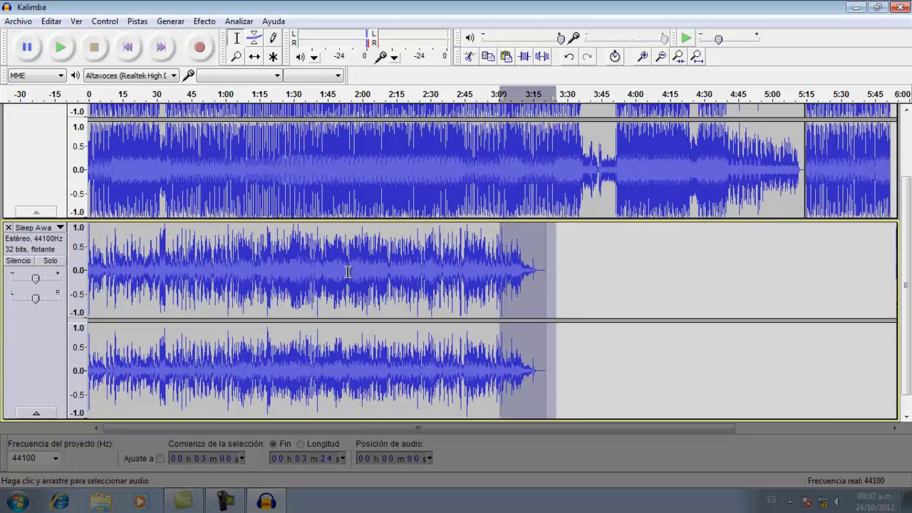
click(374, 276)
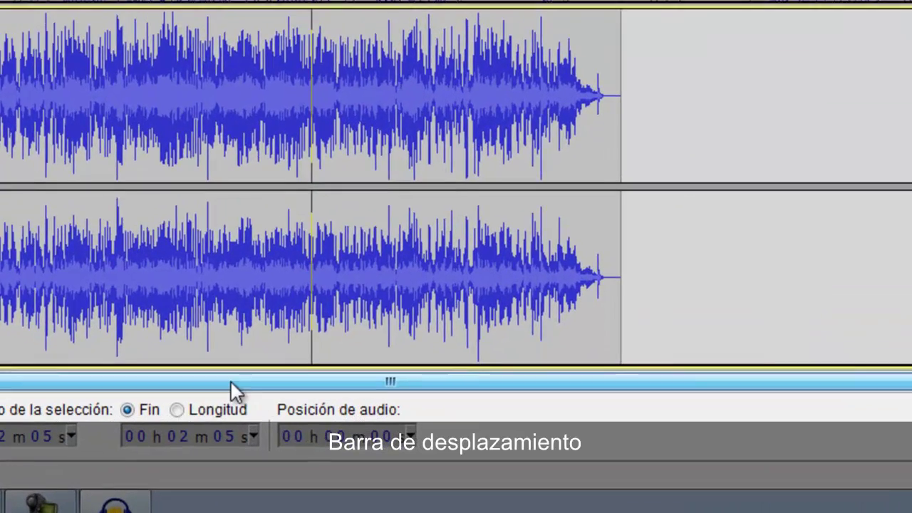
drag(330, 428, 543, 422)
drag(619, 376, 149, 401)
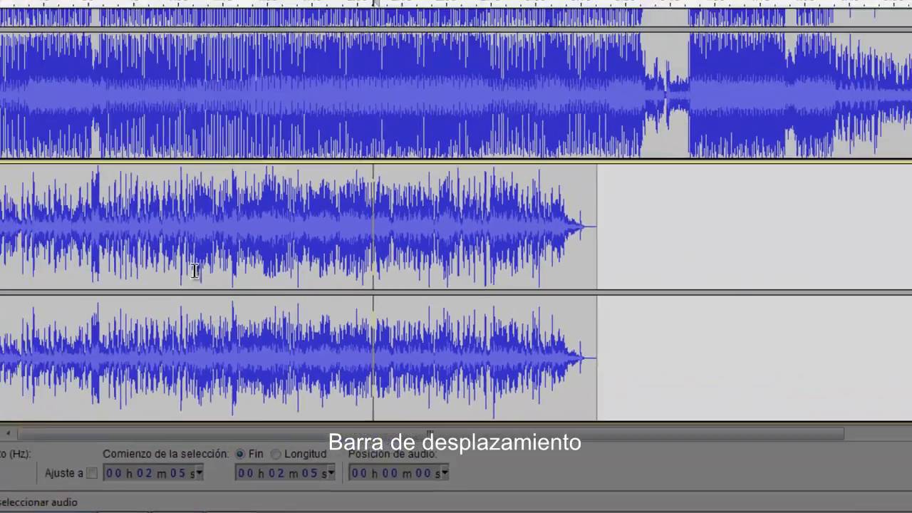
- Cut a section out of the Sleep Away track, and paste a copy of its section from about 1:35 to 2:12 after its end
click(82, 160)
drag(265, 275, 361, 281)
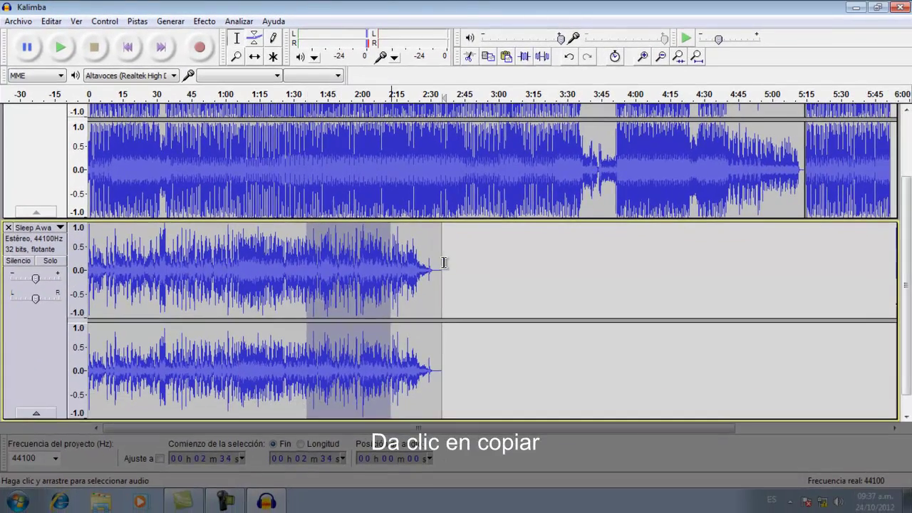
drag(474, 303, 513, 283)
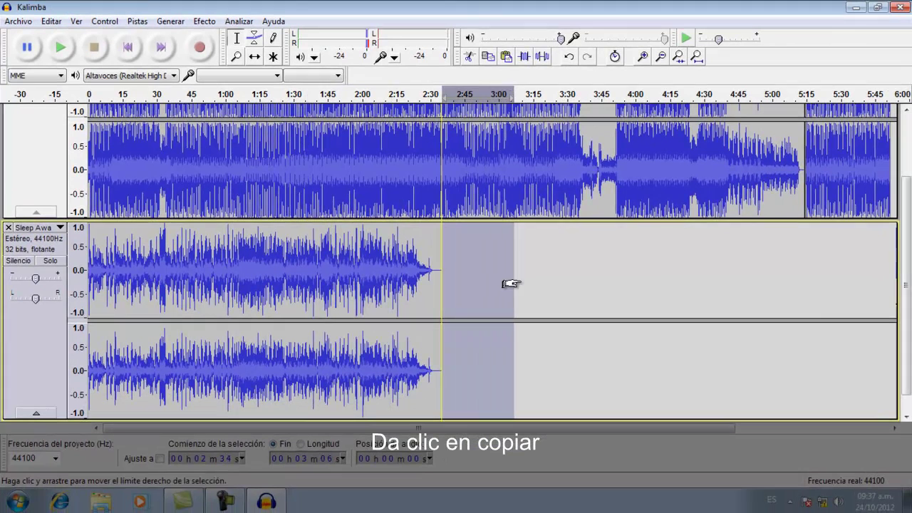
click(506, 57)
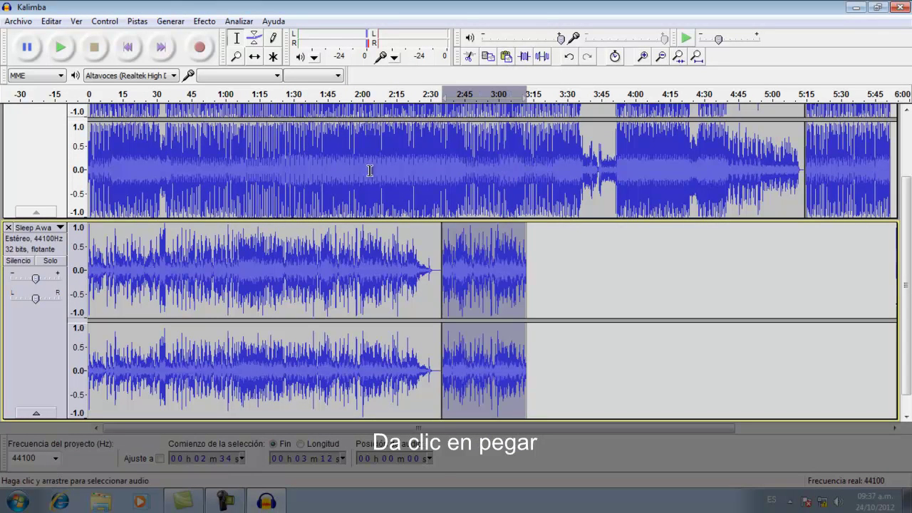
- Select the Sleep Away section from about 0:25 to 1:32 and lower the output volume to roughly half
click(303, 323)
drag(146, 270, 298, 285)
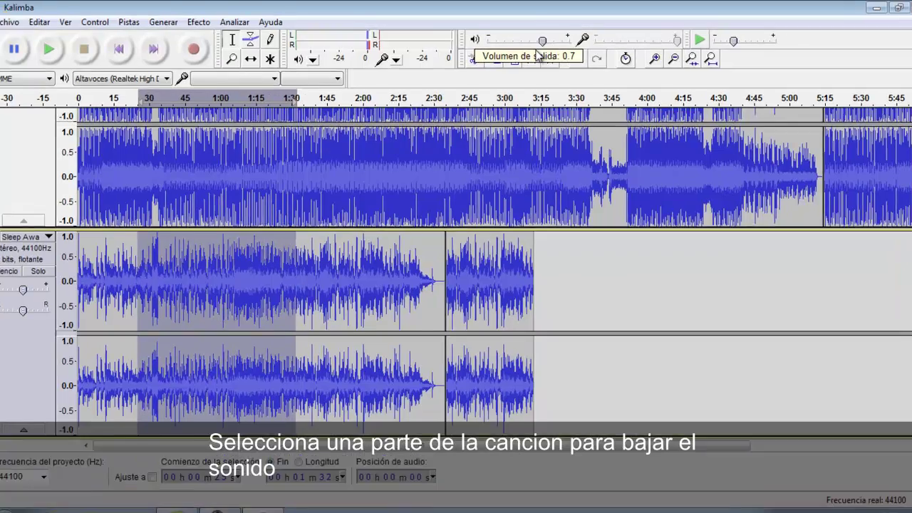
drag(561, 40, 513, 39)
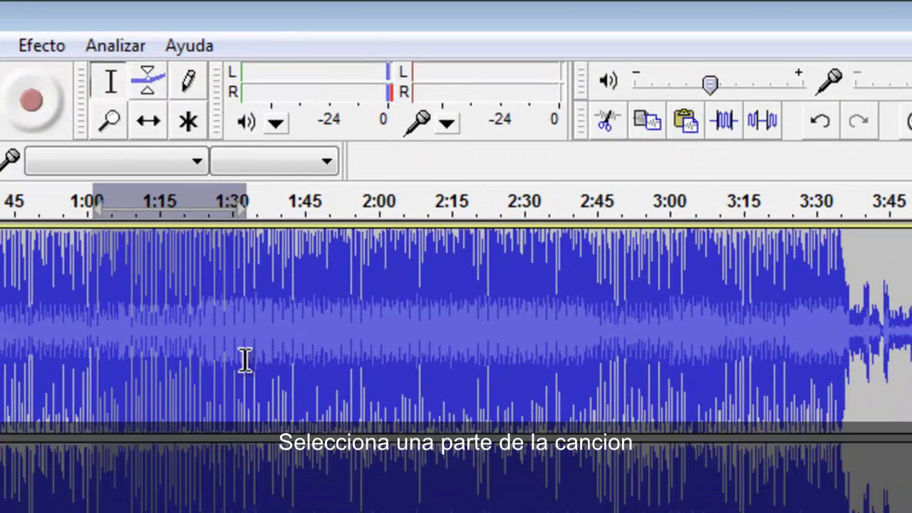
- Trim the first Kalimba clip to about 1:01 to 1:33, and shift the last Kalimba clip in time to directly follow it
drag(244, 360, 251, 360)
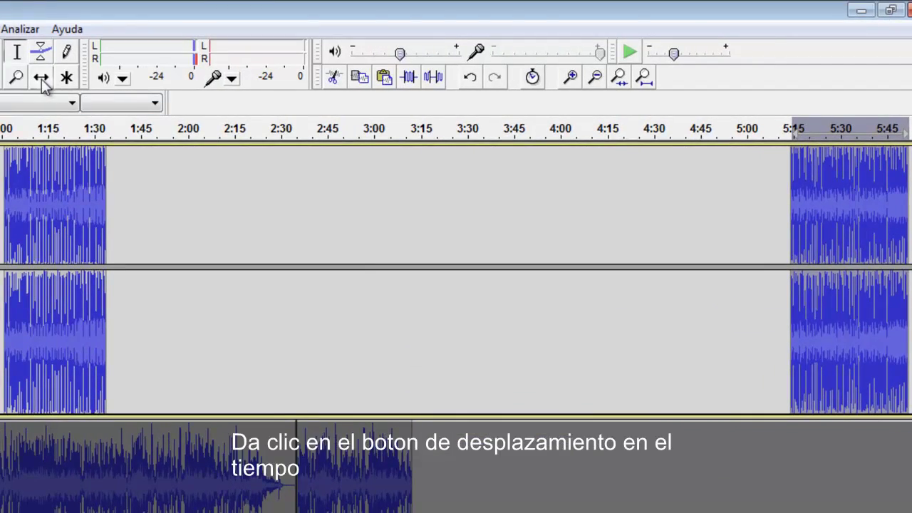
click(41, 79)
drag(826, 236, 355, 236)
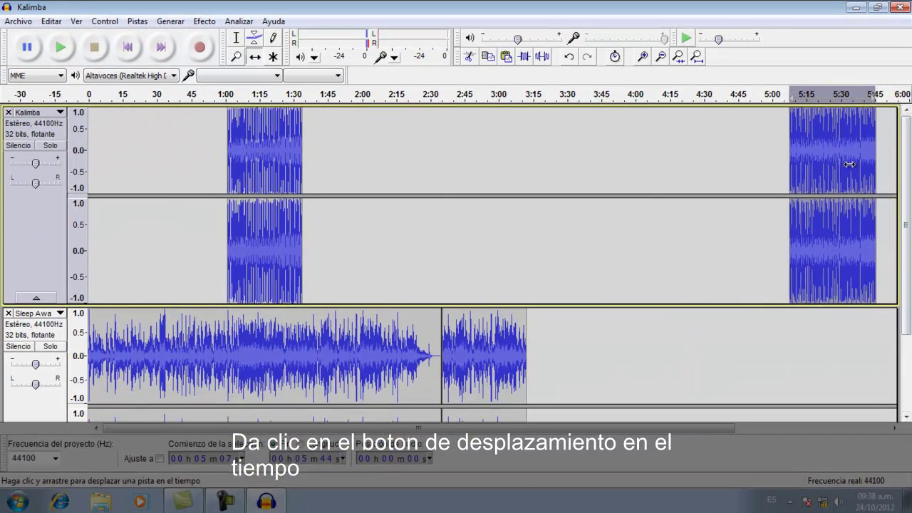
drag(483, 173, 360, 170)
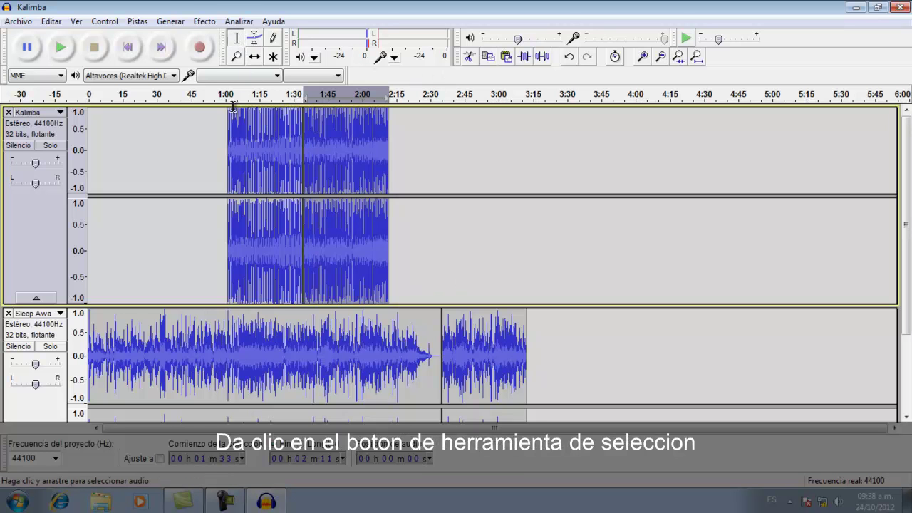
- Silence the Sleep Away track's section from about 1:01 to 2:11, directly beneath the Kalimba clips, and clear the selection
scroll(472, 359, down, 3)
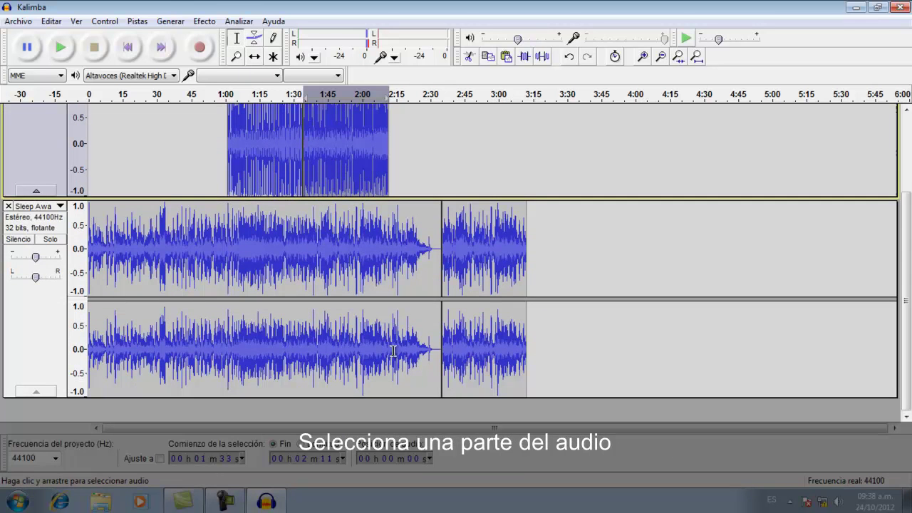
drag(226, 247, 390, 258)
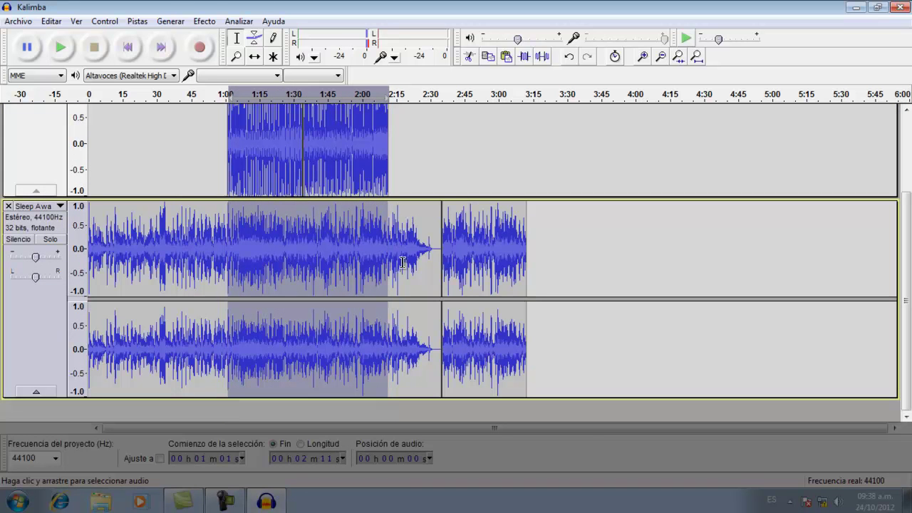
click(541, 56)
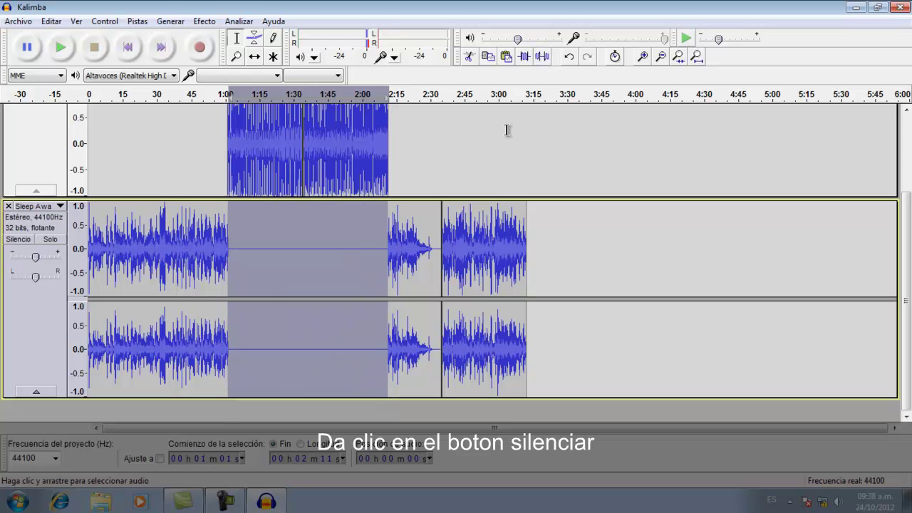
click(490, 269)
scroll(499, 273, up, 3)
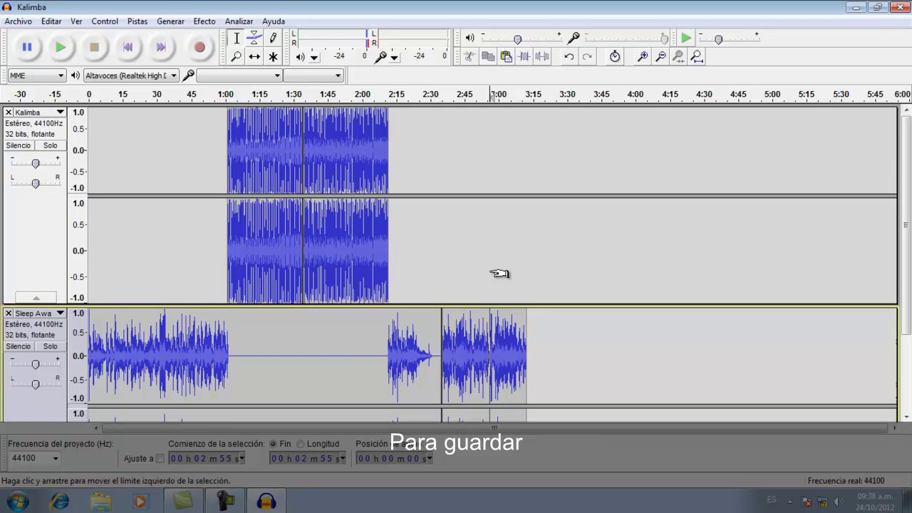
scroll(497, 275, down, 3)
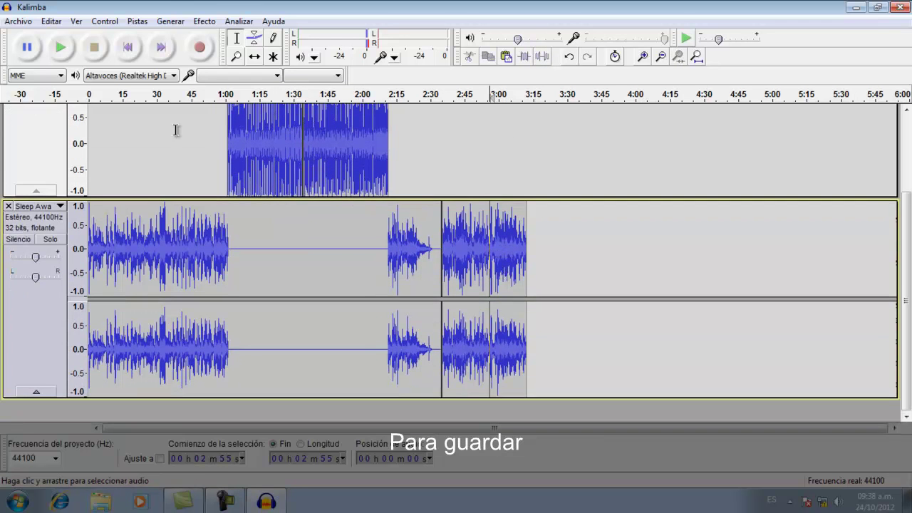
- Save the project under the new name Mi musica in the Música de muestra folder
click(20, 22)
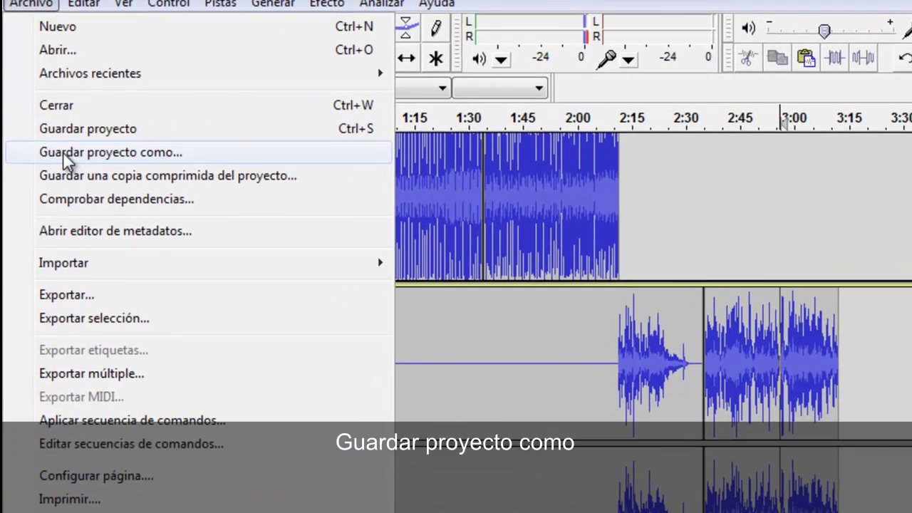
click(63, 152)
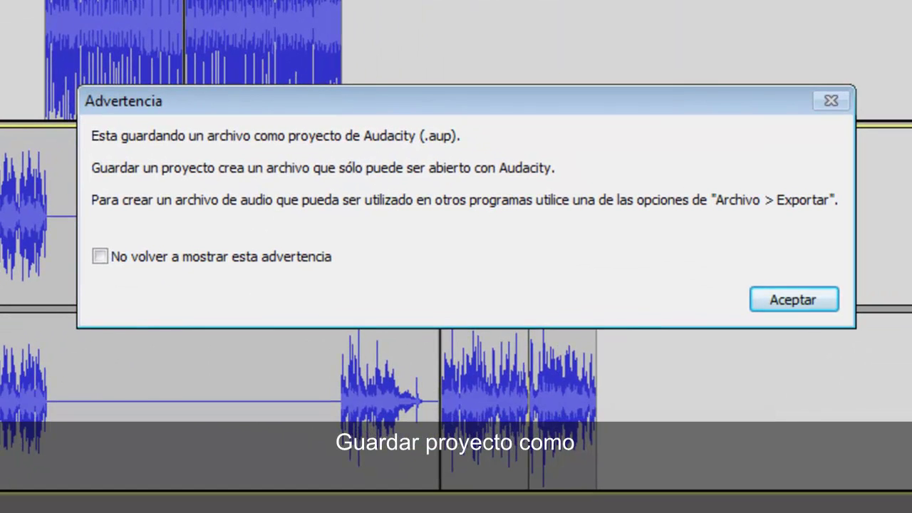
click(808, 298)
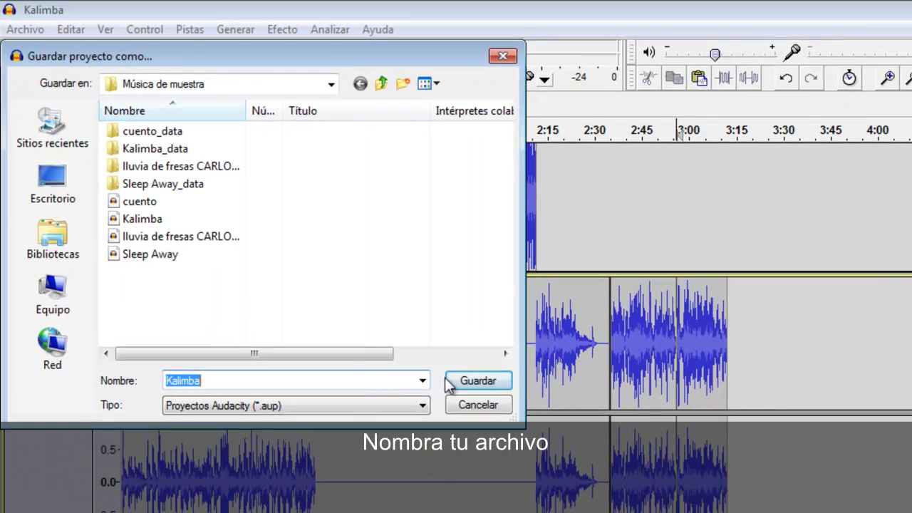
key(BackSpace)
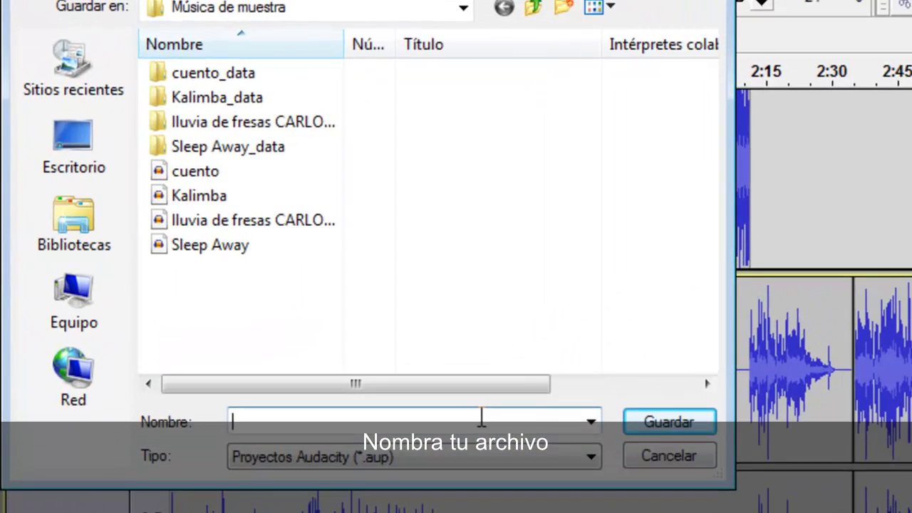
text(Mi mu)
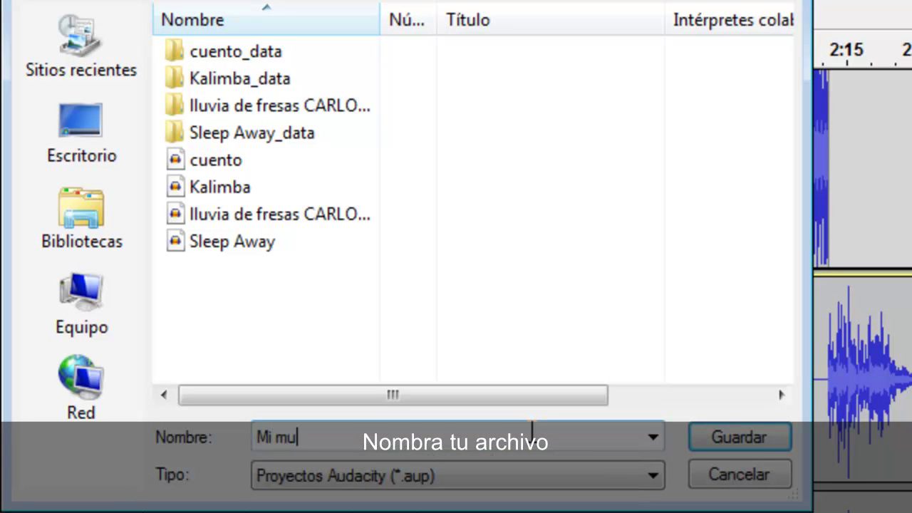
text(s)
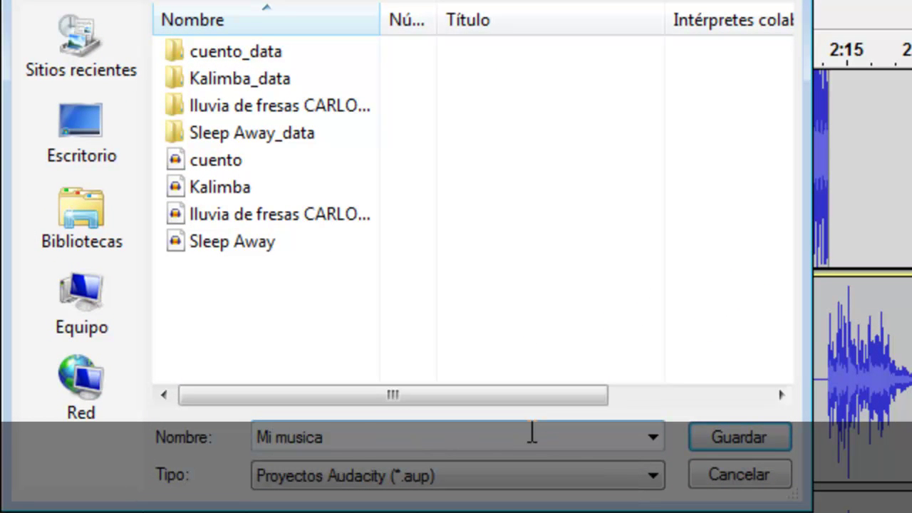
text(ica)
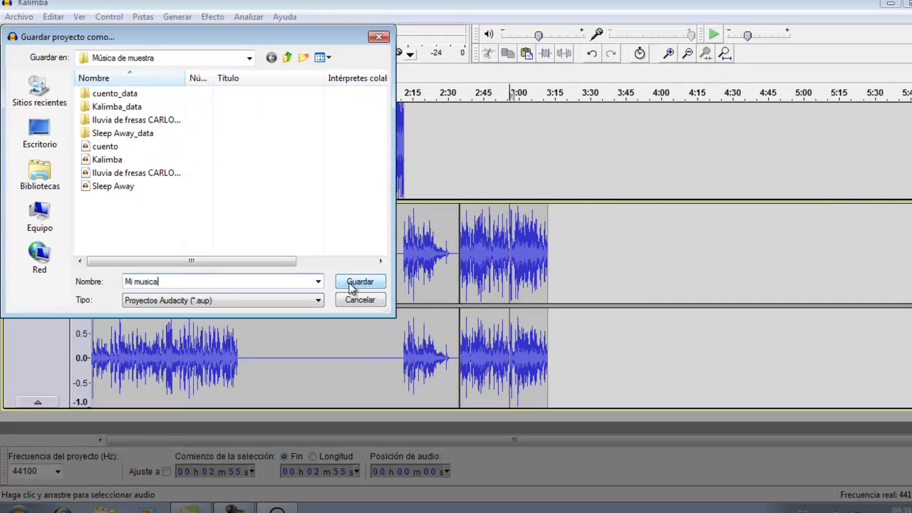
click(350, 285)
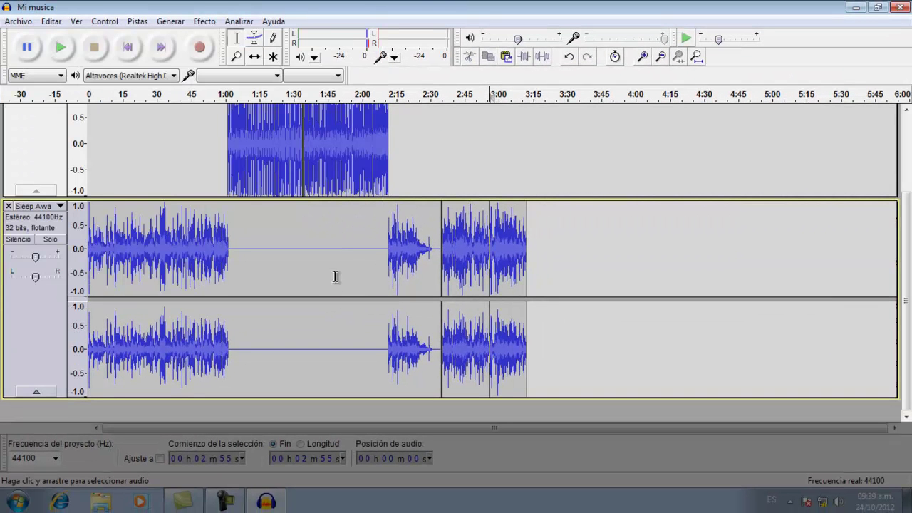
- Start exporting the mix as Mi musica and set the file format to MP3
click(18, 21)
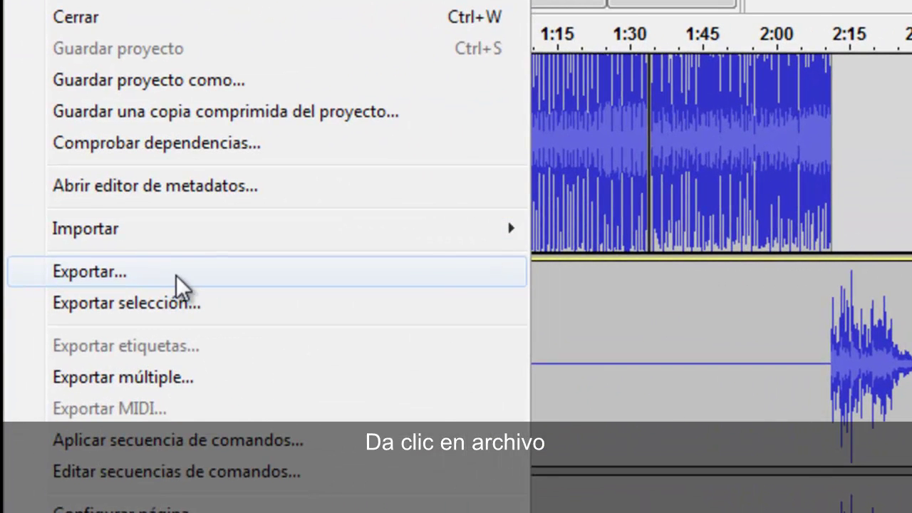
click(142, 253)
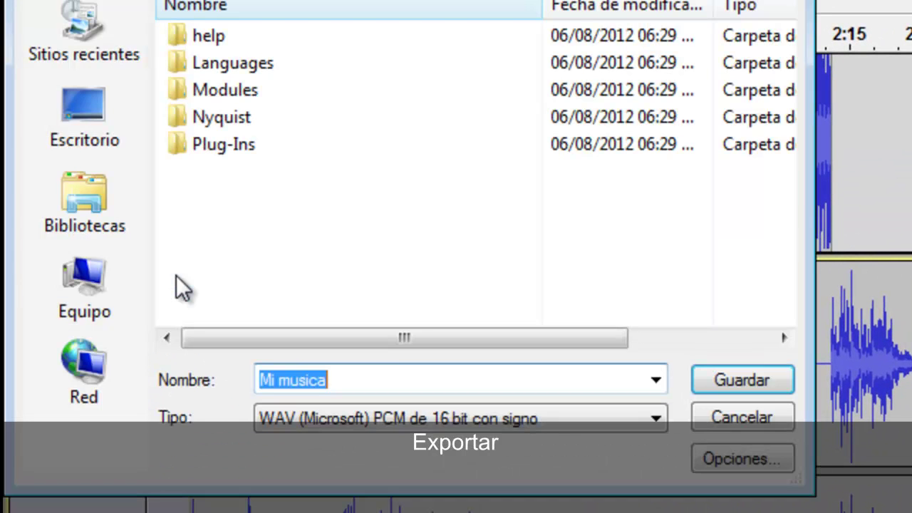
click(547, 422)
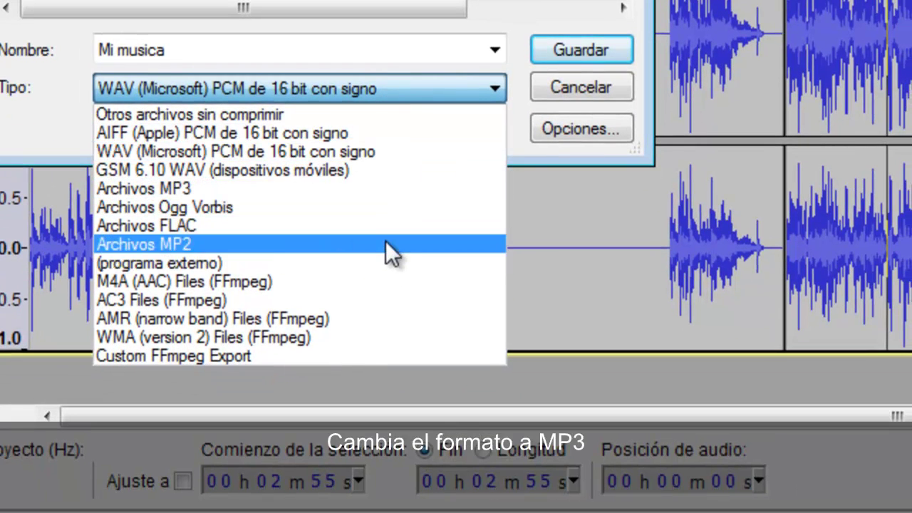
click(370, 190)
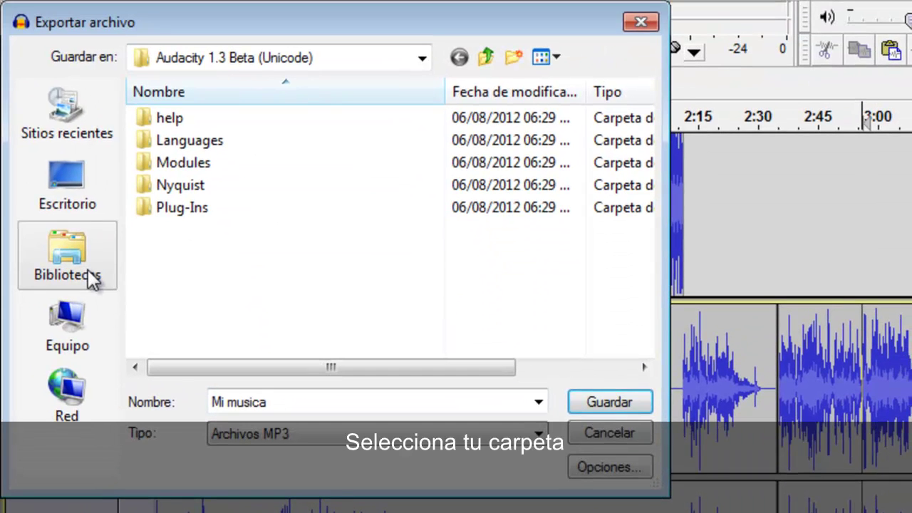
- Export the file into the Música library, accepting the existing metadata and the mixdown to two stereo channels
click(91, 277)
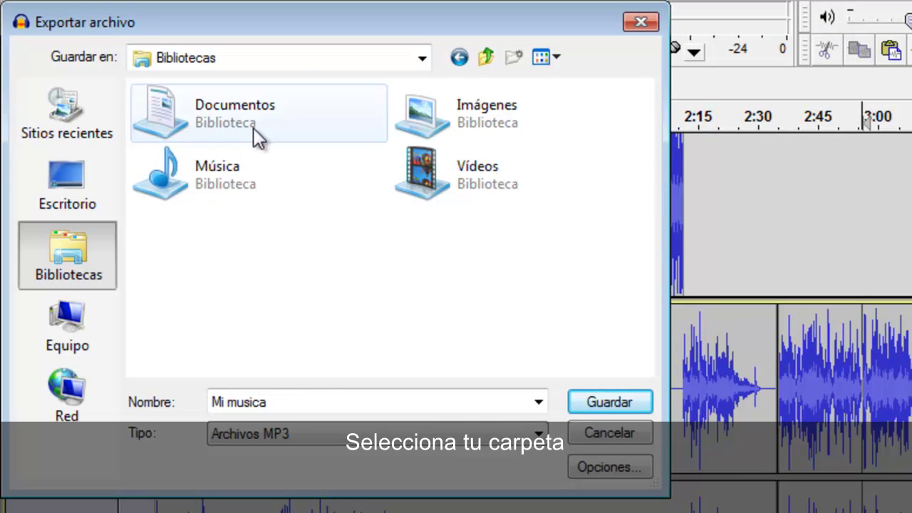
double_click(236, 124)
click(77, 278)
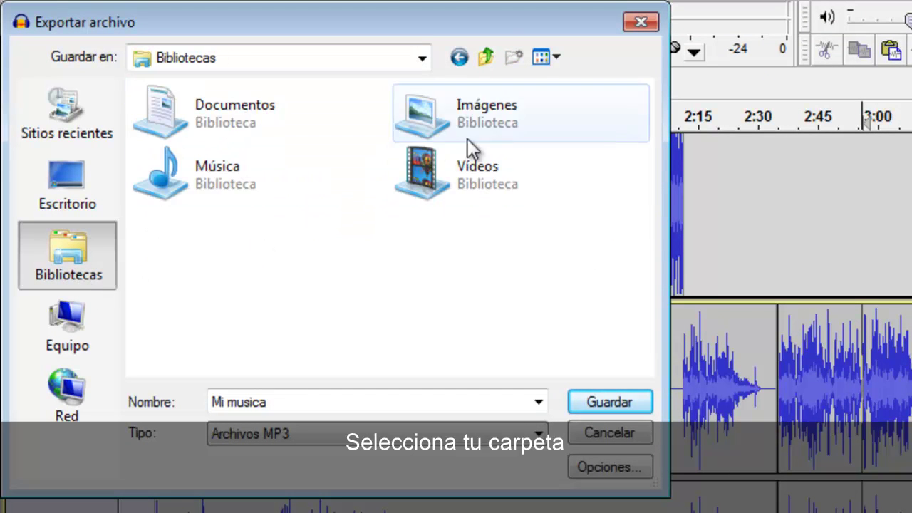
double_click(283, 194)
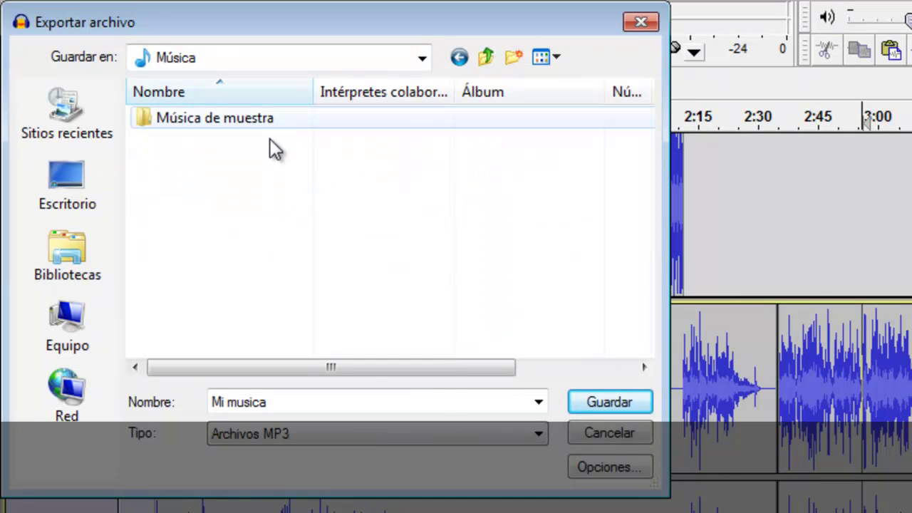
click(616, 403)
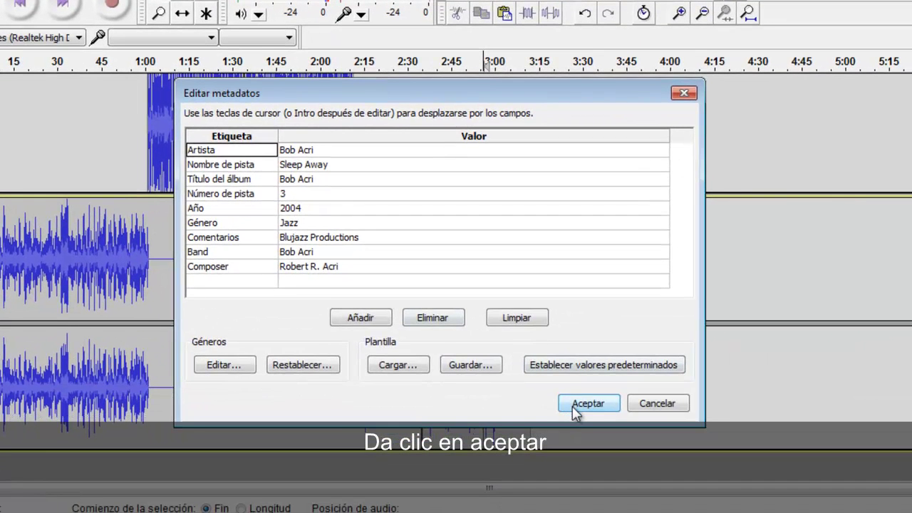
click(648, 430)
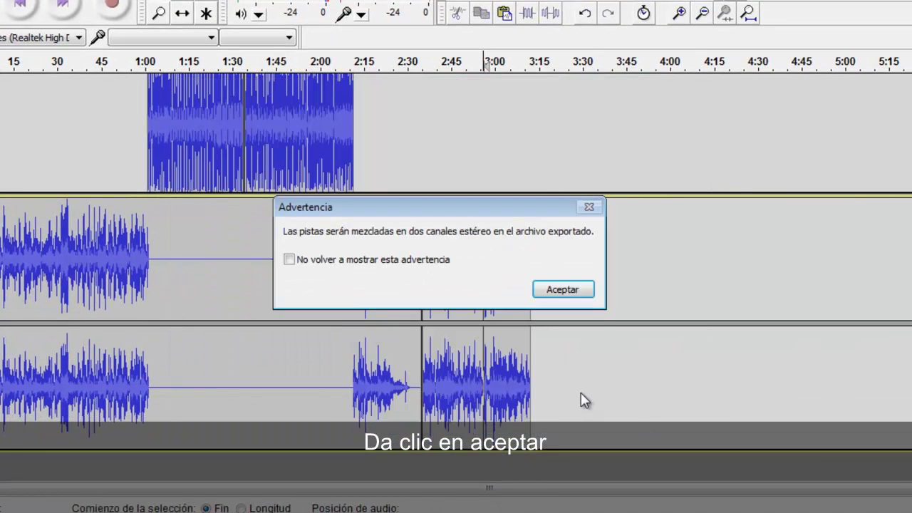
click(563, 290)
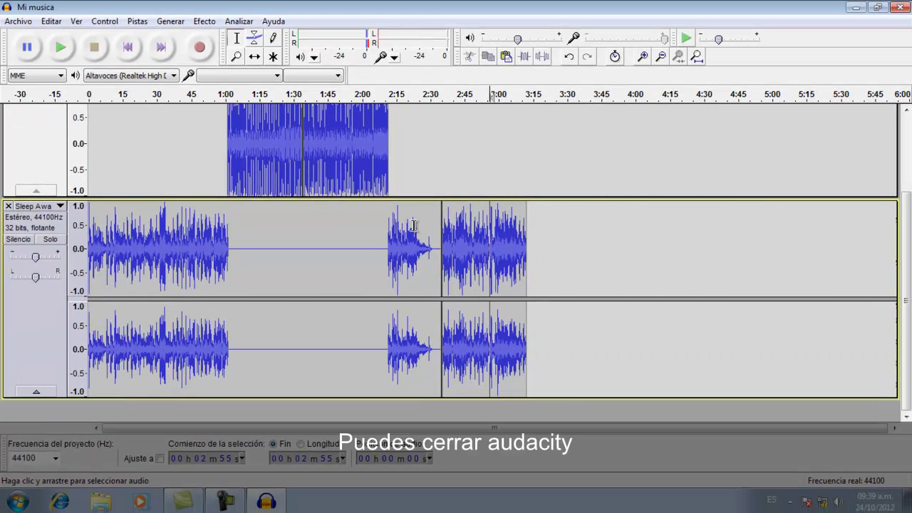
- Close Audacity and play the exported Mi musica file from the Música library in Windows Explorer
click(903, 8)
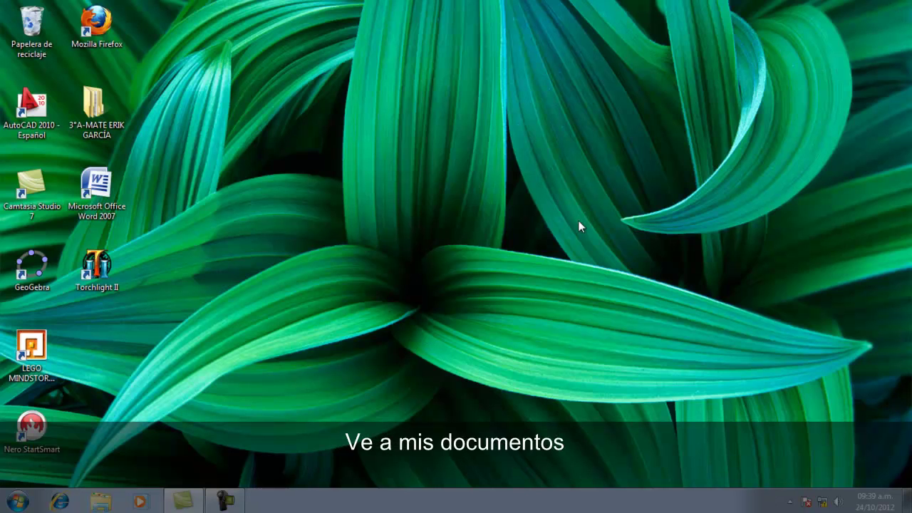
click(103, 502)
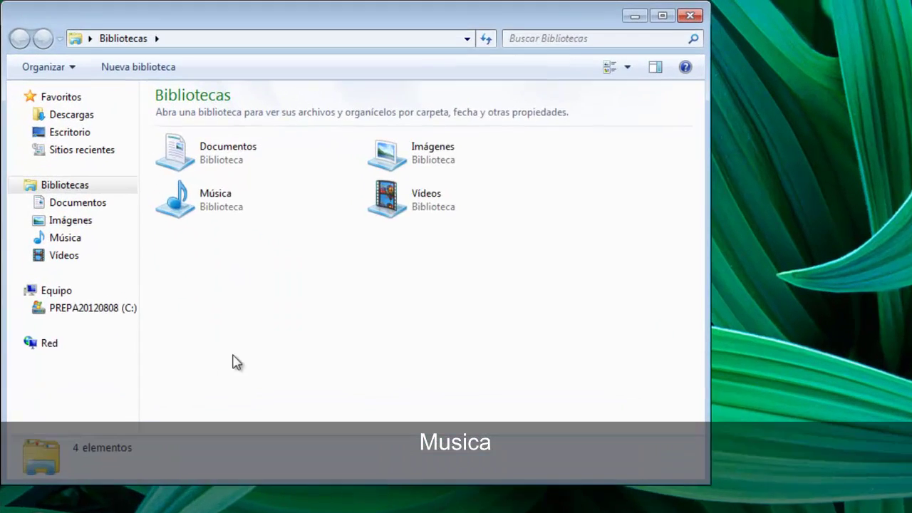
click(189, 163)
double_click(243, 211)
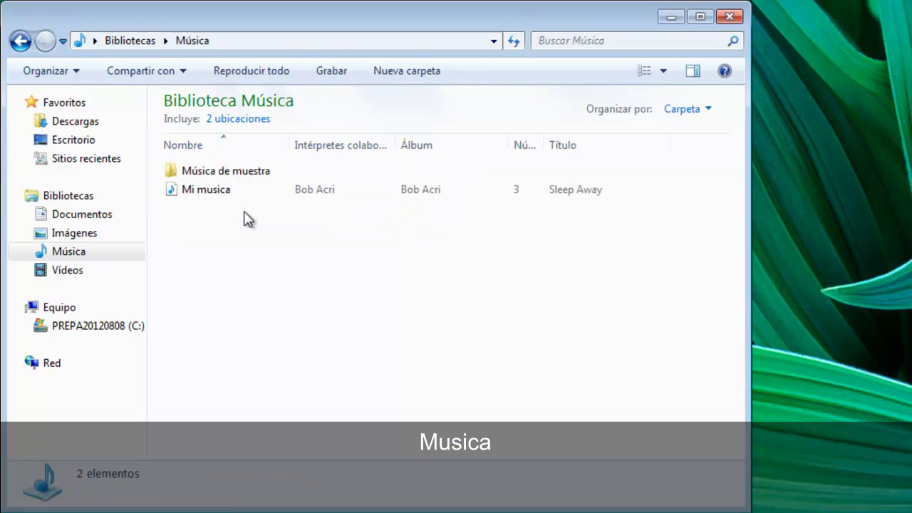
double_click(257, 190)
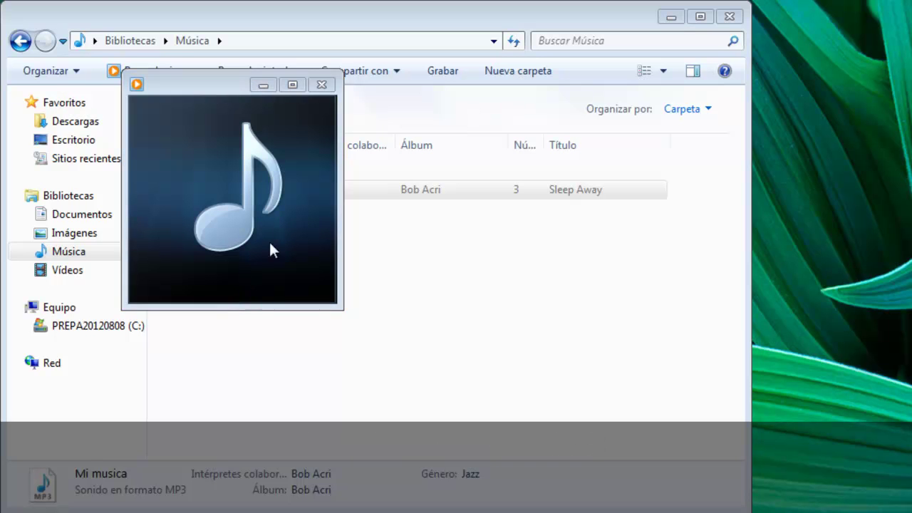
click(324, 86)
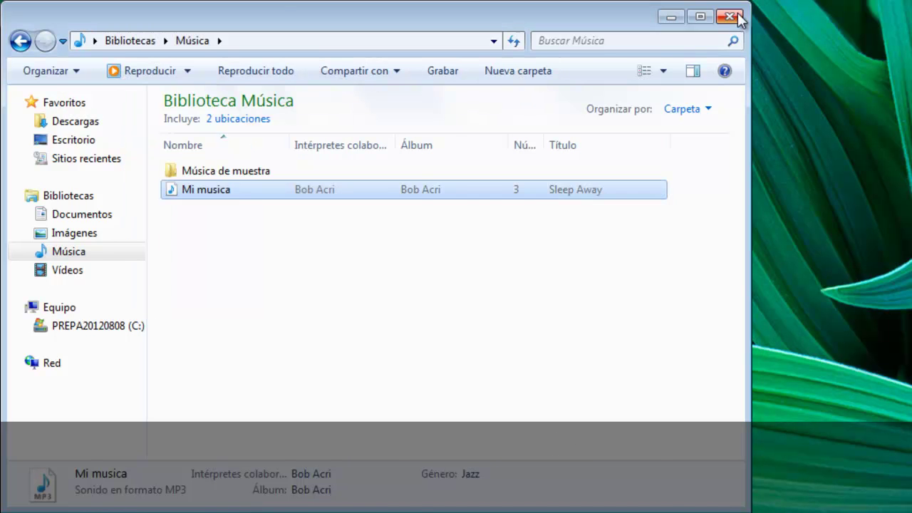